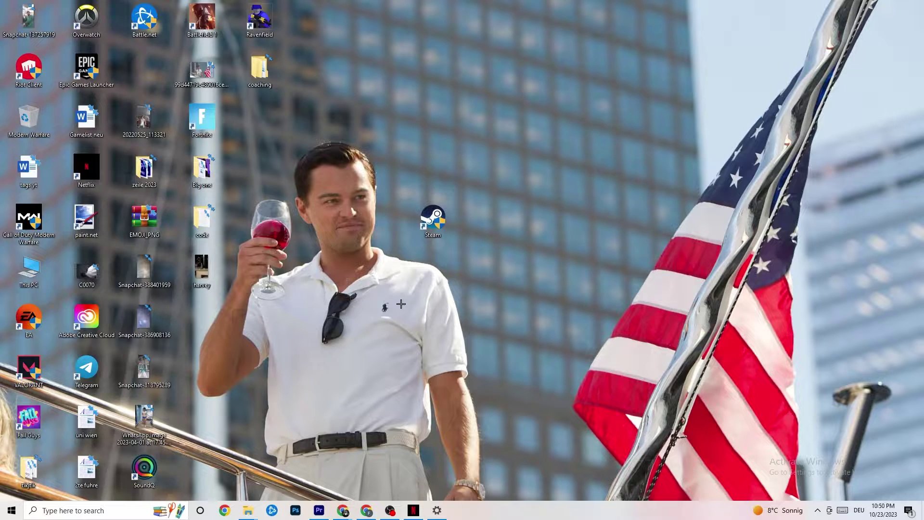
- Drag the Steam shortcut upward to a higher spot among the desktop icons
drag(424, 217, 424, 165)
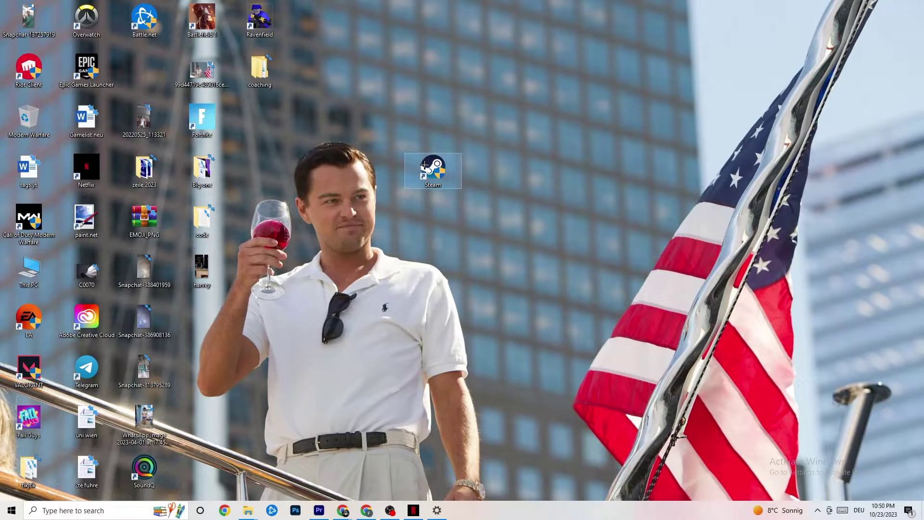
- Set the Steam shortcut to Windows 8 compatibility mode with Run as administrator enabled
right_click(425, 166)
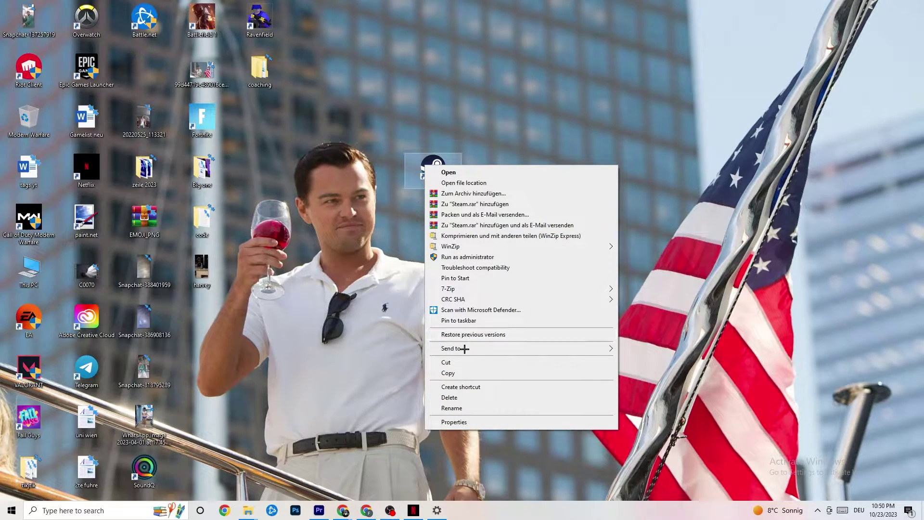
click(453, 422)
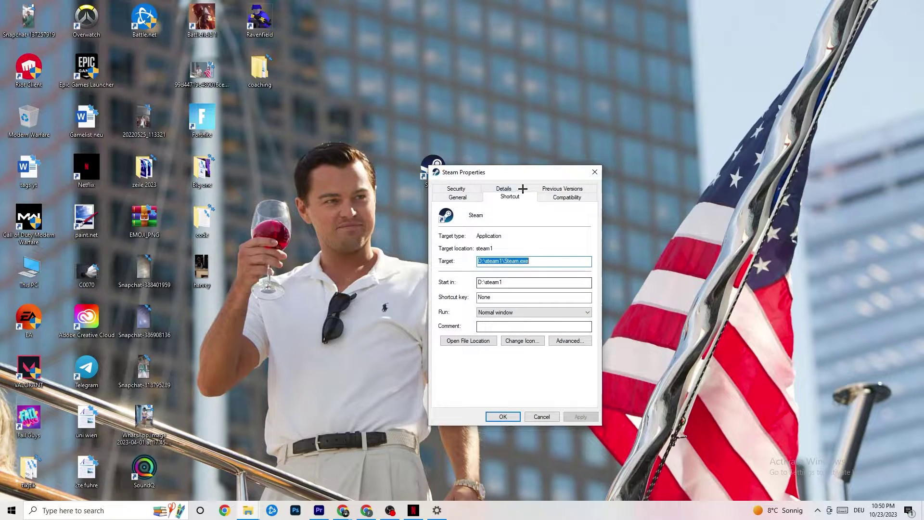
drag(523, 190, 459, 99)
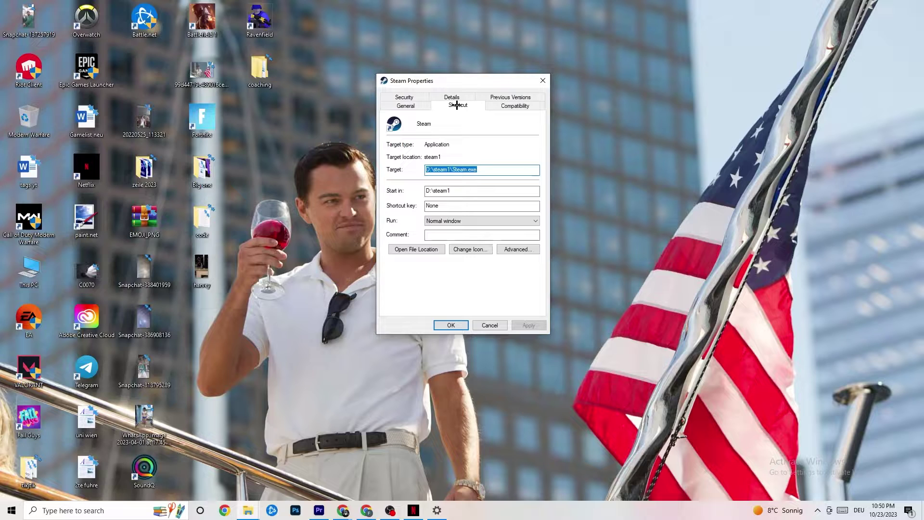
click(512, 106)
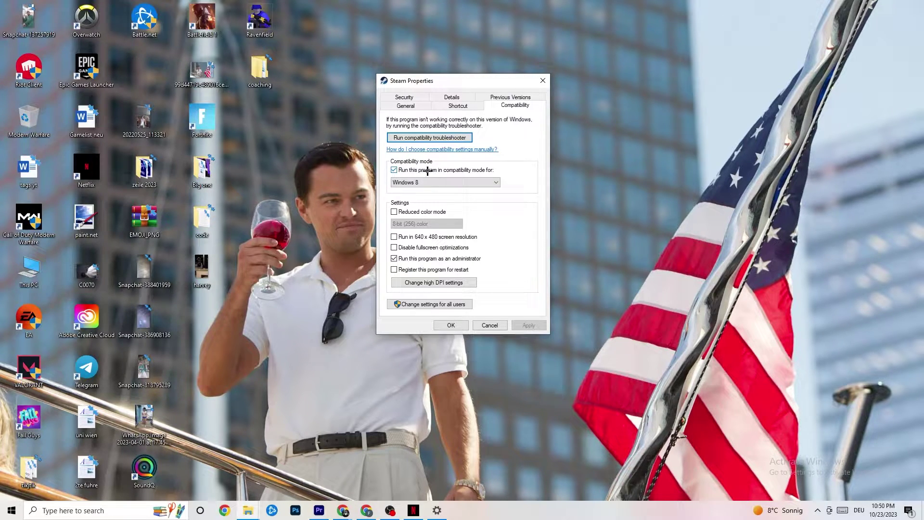
click(468, 181)
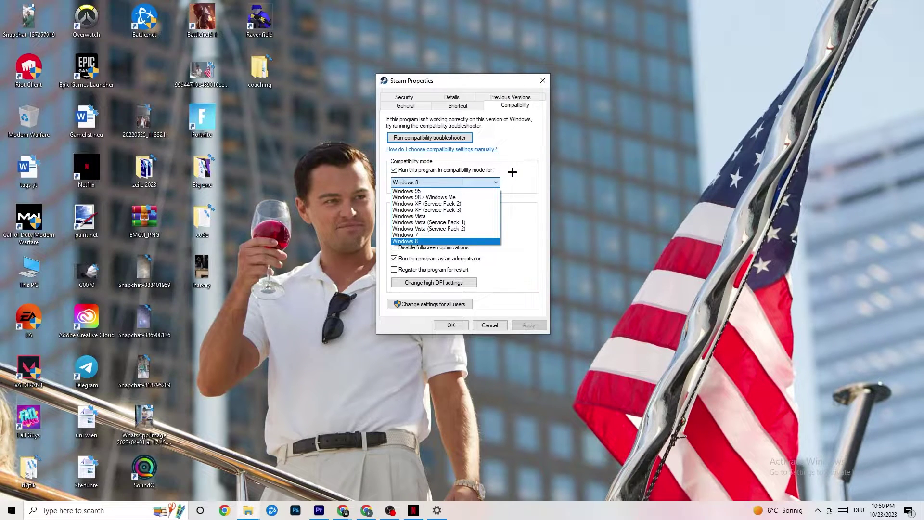
click(463, 241)
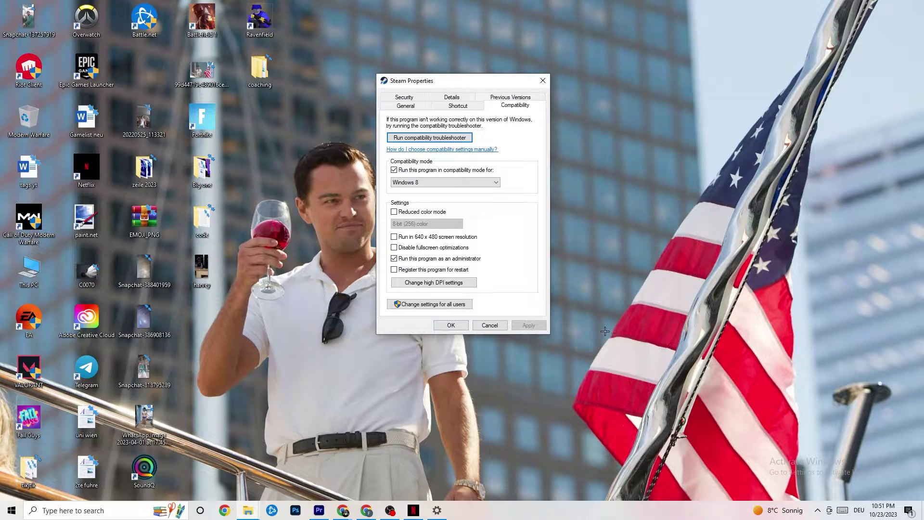
click(453, 326)
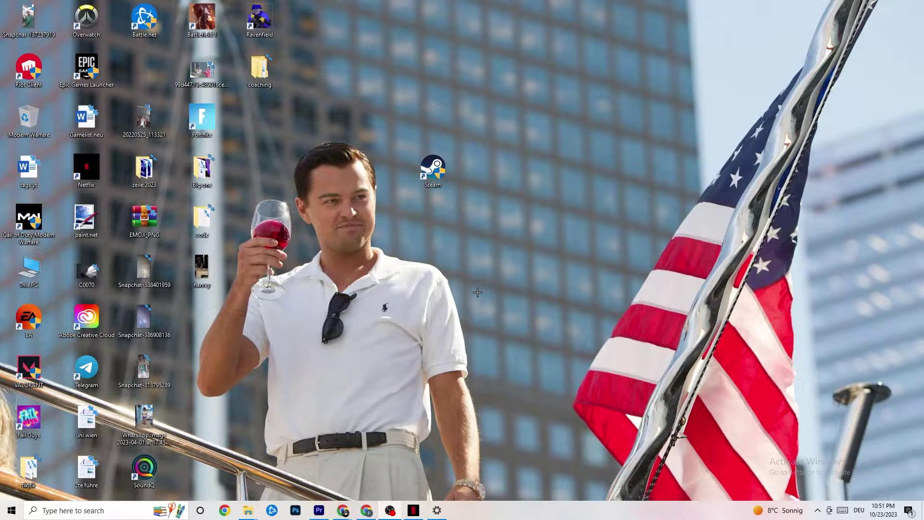
- Dismiss the Steam shortcut menu, bring Settings forward and go to the System page
right_click(415, 173)
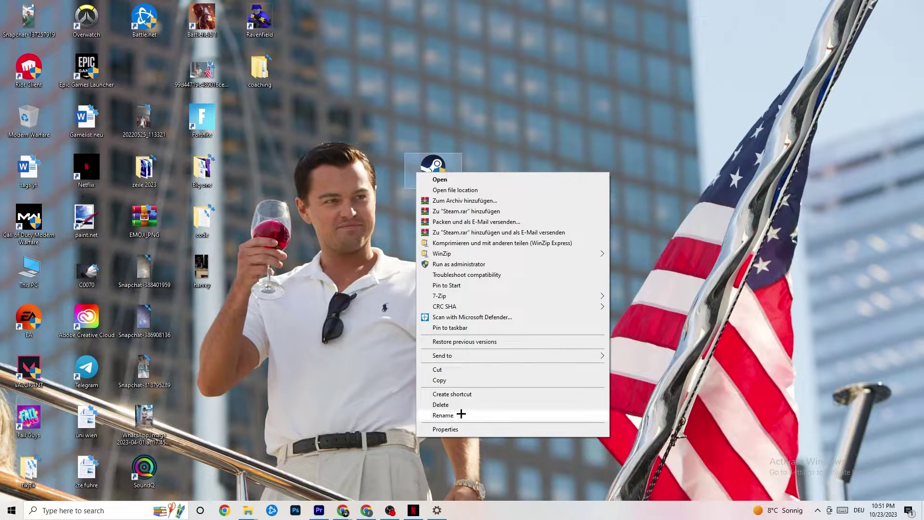
click(359, 197)
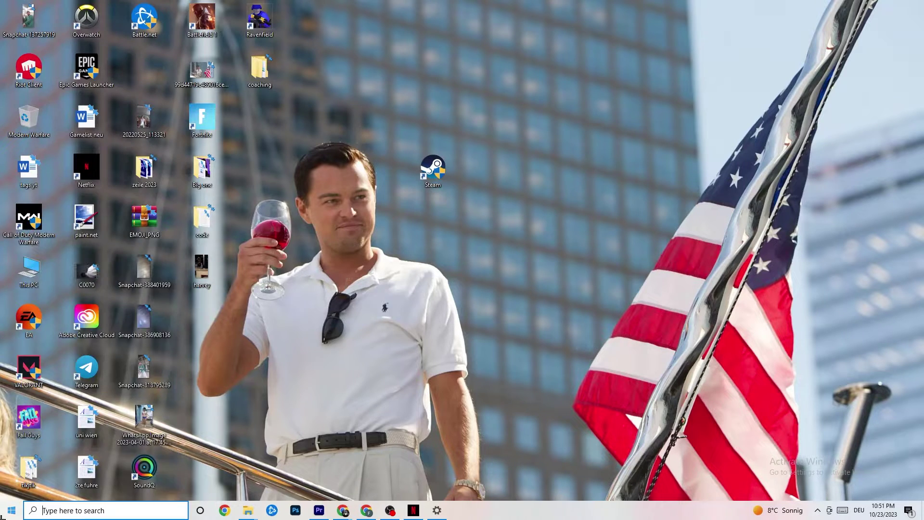
click(11, 511)
click(438, 510)
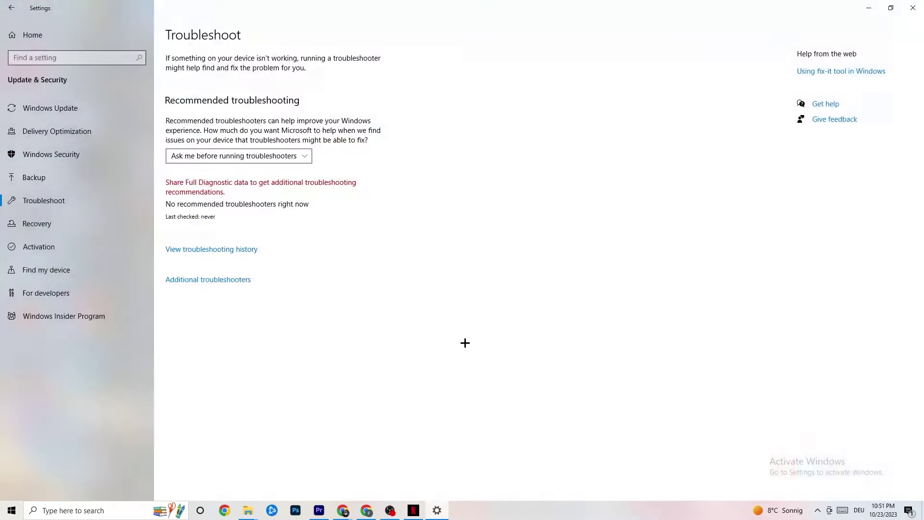
click(4, 27)
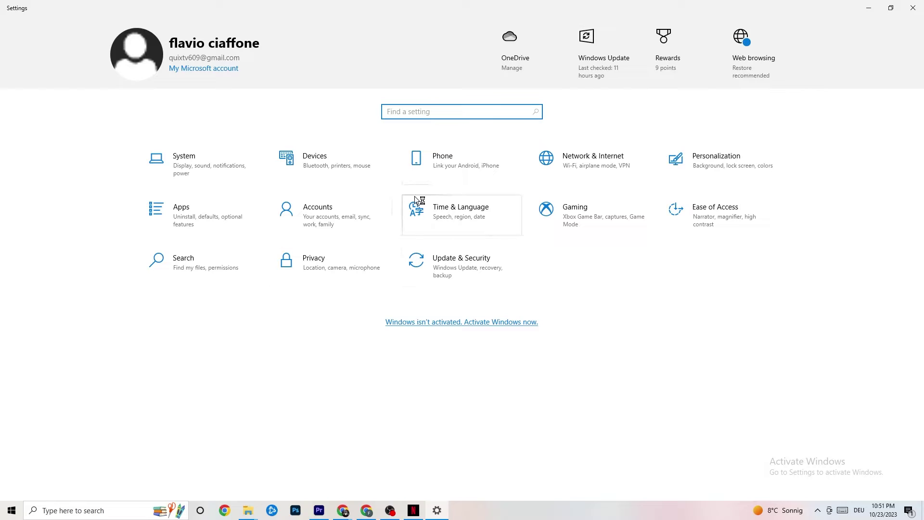
click(218, 175)
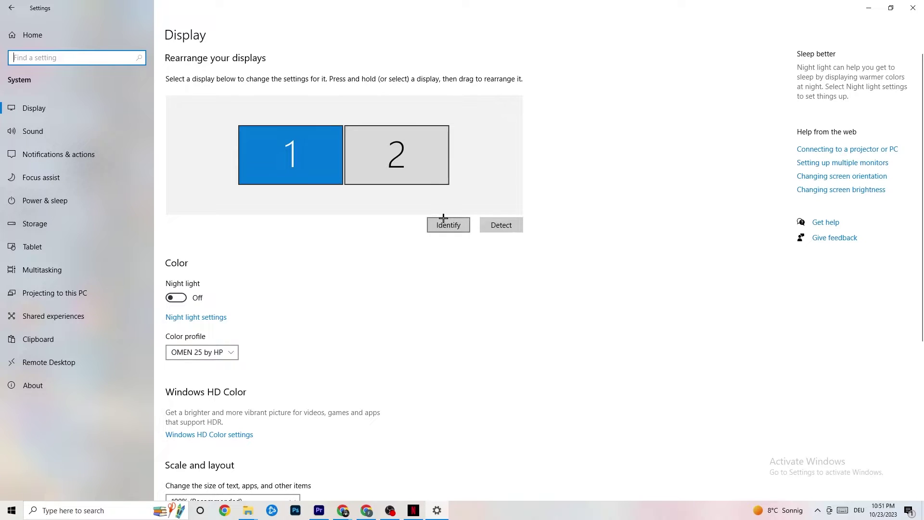
- Confirm the display scale stays at 100%, then go to Power & sleep
scroll(266, 160, down, 5)
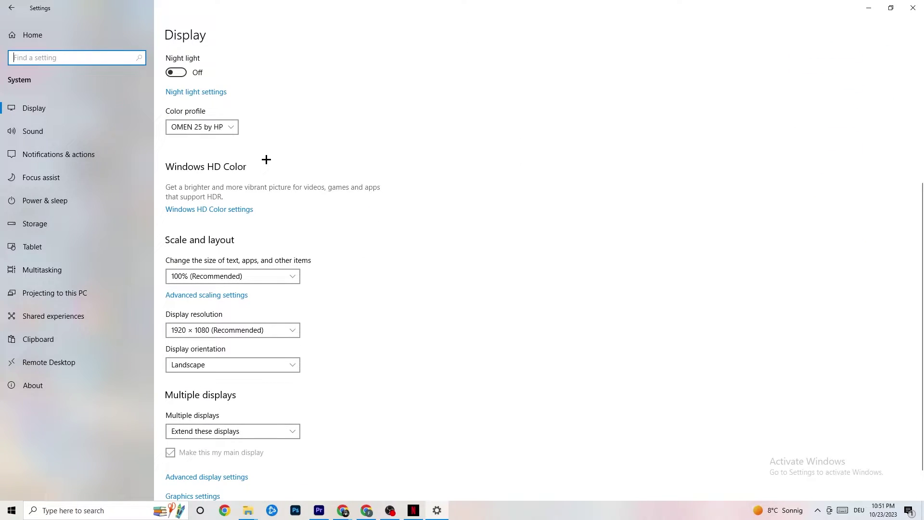
click(377, 264)
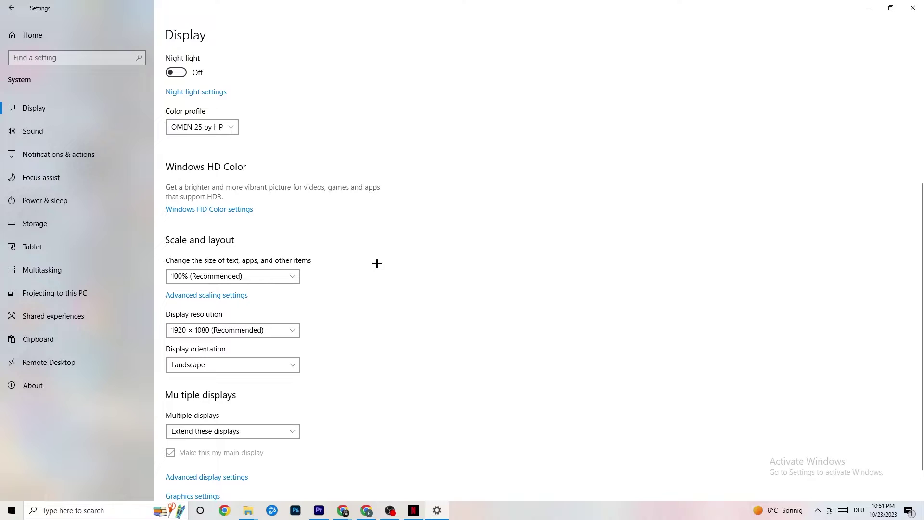
click(281, 271)
click(418, 239)
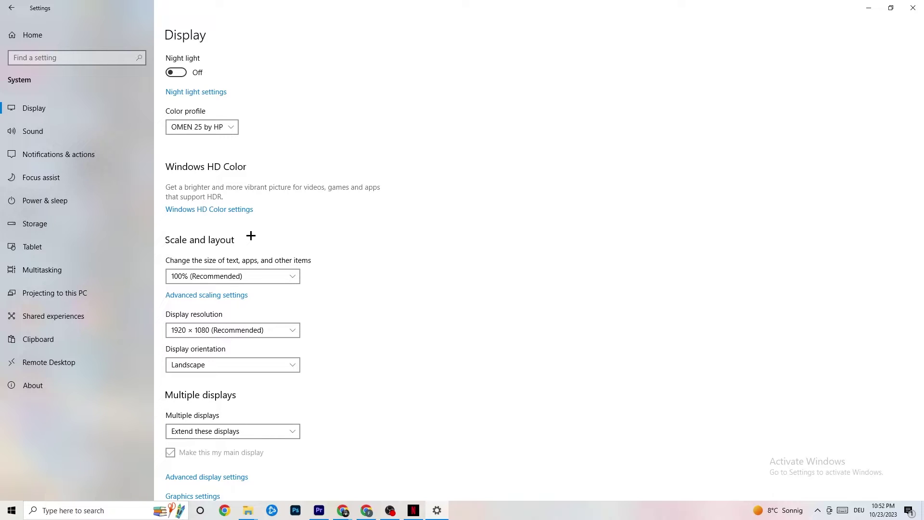
click(61, 198)
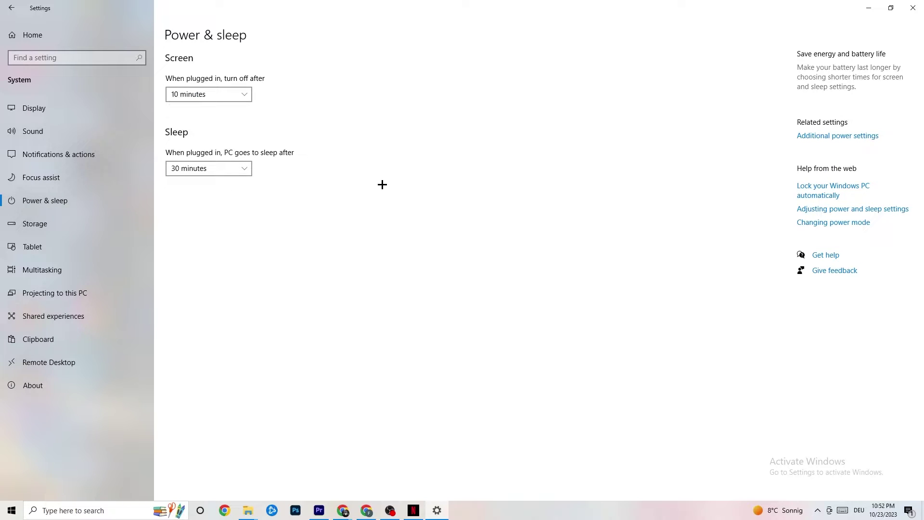
click(847, 137)
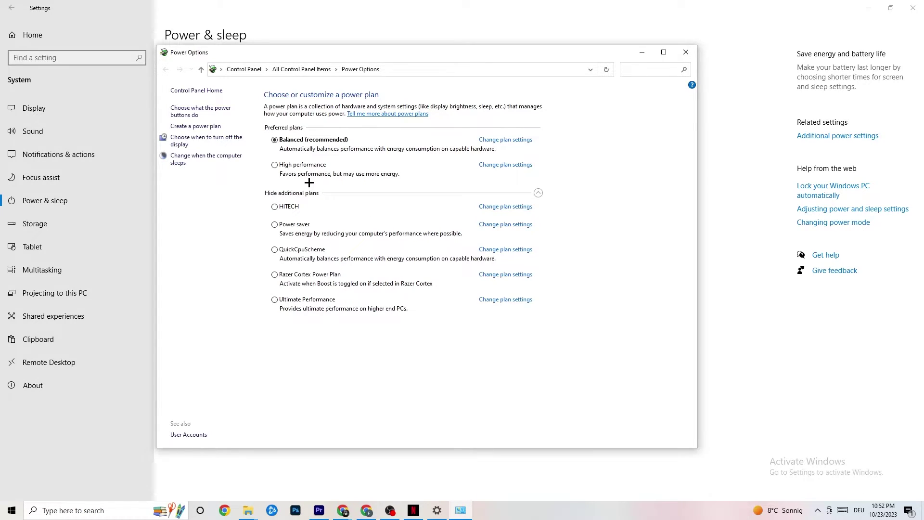
click(685, 53)
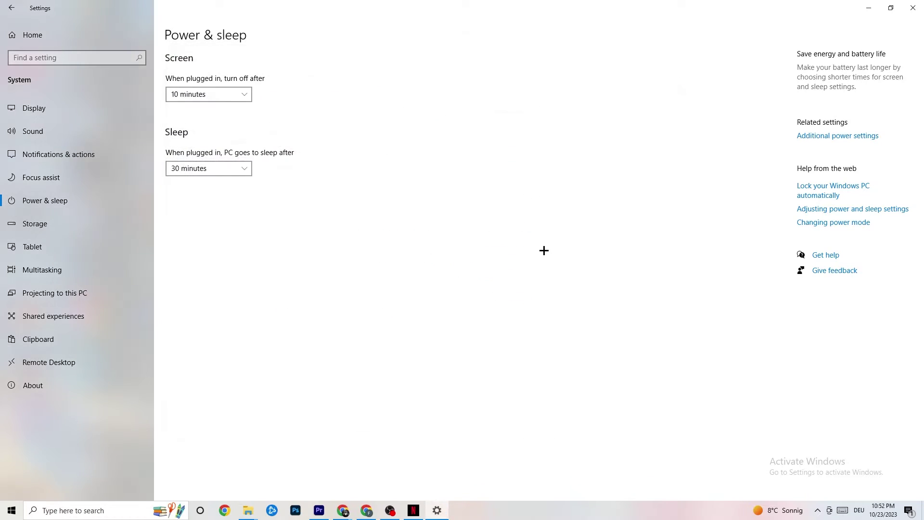
click(56, 226)
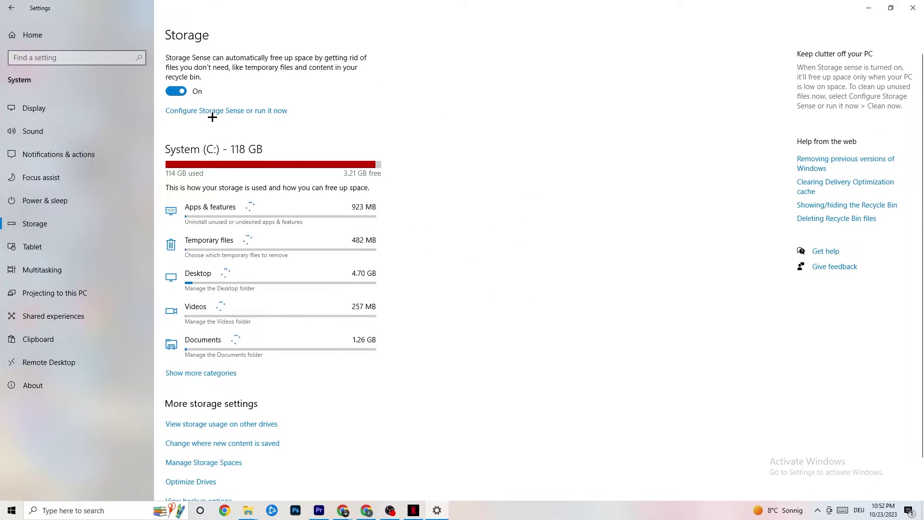
- Keep the Storage Sense schedule set to run every week
click(258, 110)
click(107, 136)
click(198, 223)
click(62, 138)
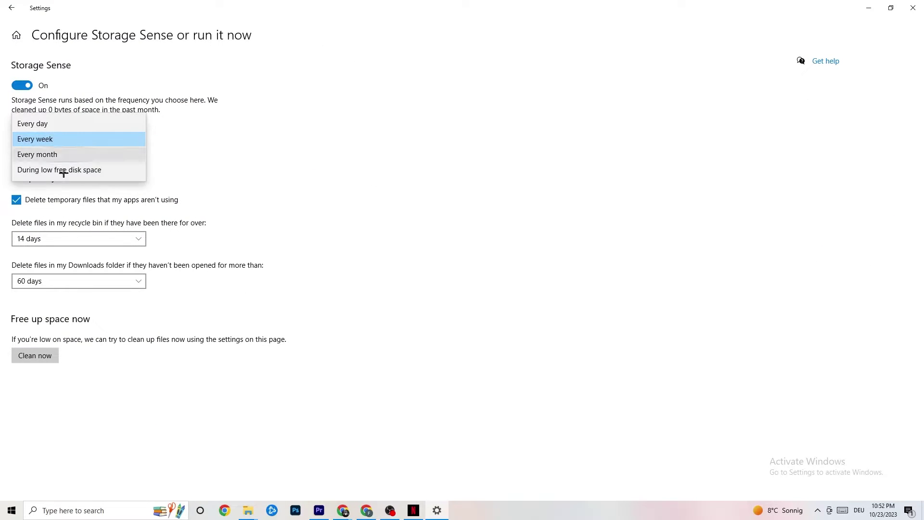
click(330, 81)
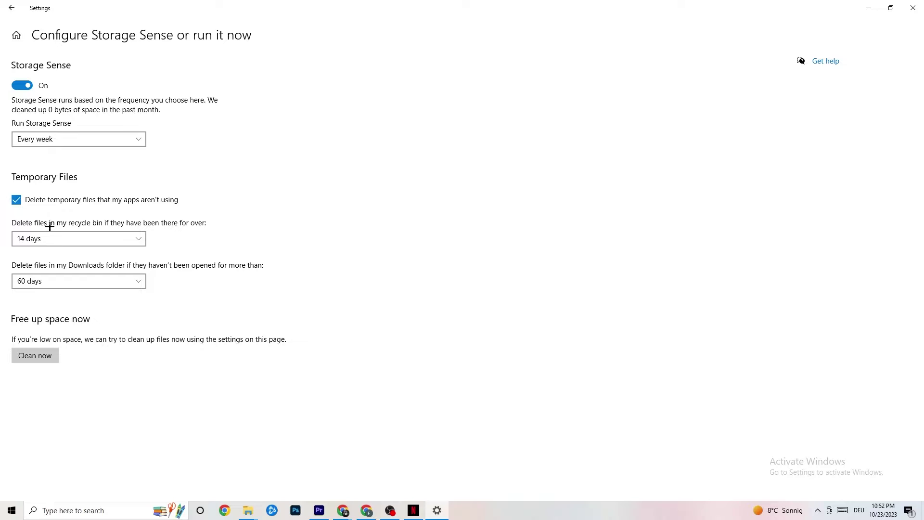
- Run the Storage Sense cleanup now and return to the Settings home page
click(36, 357)
click(12, 7)
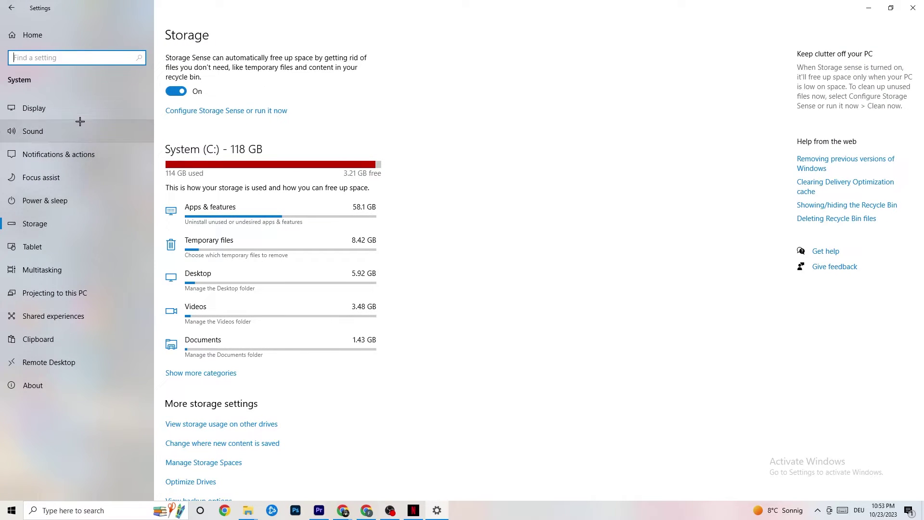
click(12, 7)
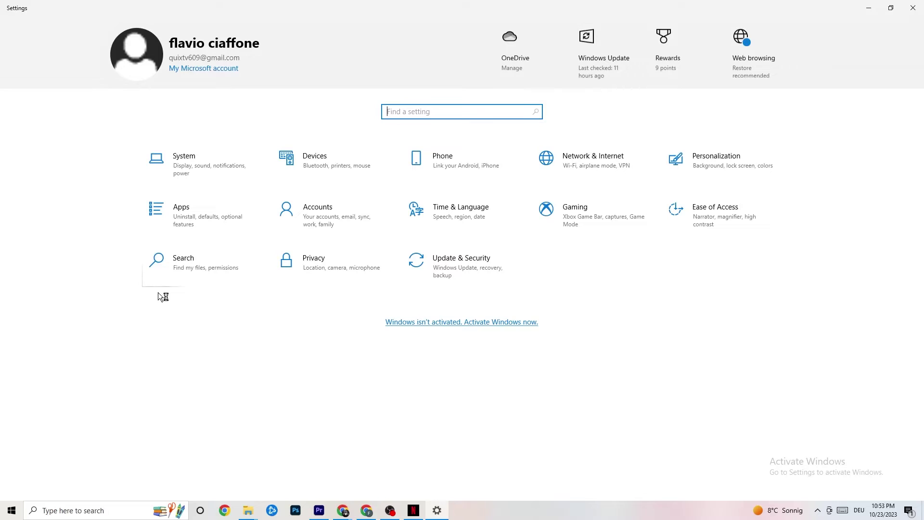
- Review the Xbox Game Bar, Captures and Game Mode pages under Gaming, then close Settings
click(592, 224)
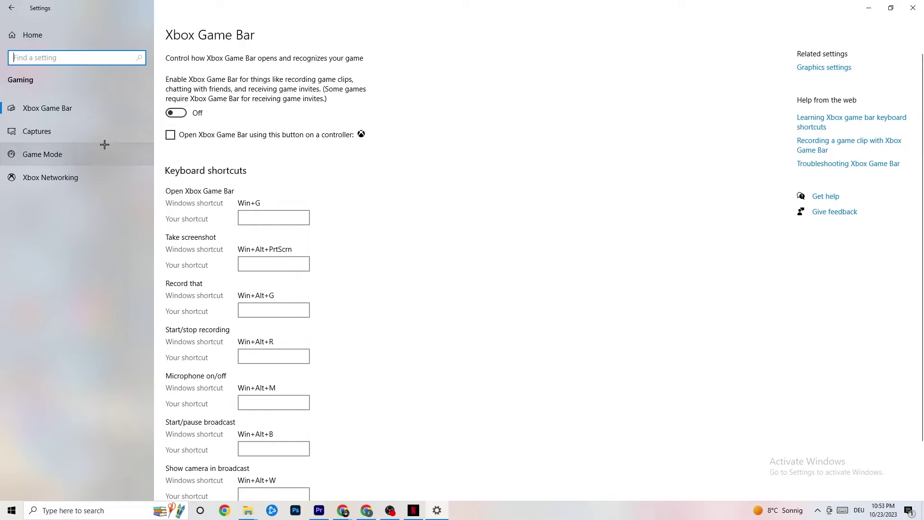
click(62, 125)
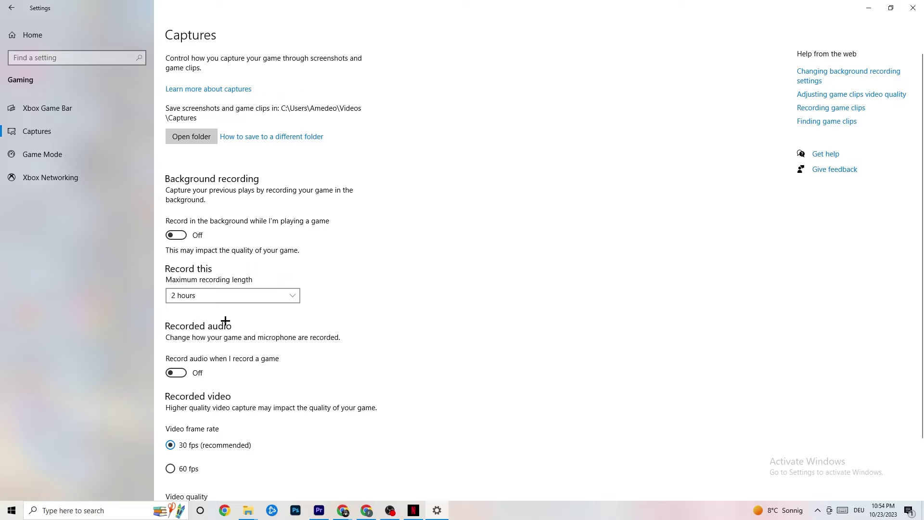
click(54, 153)
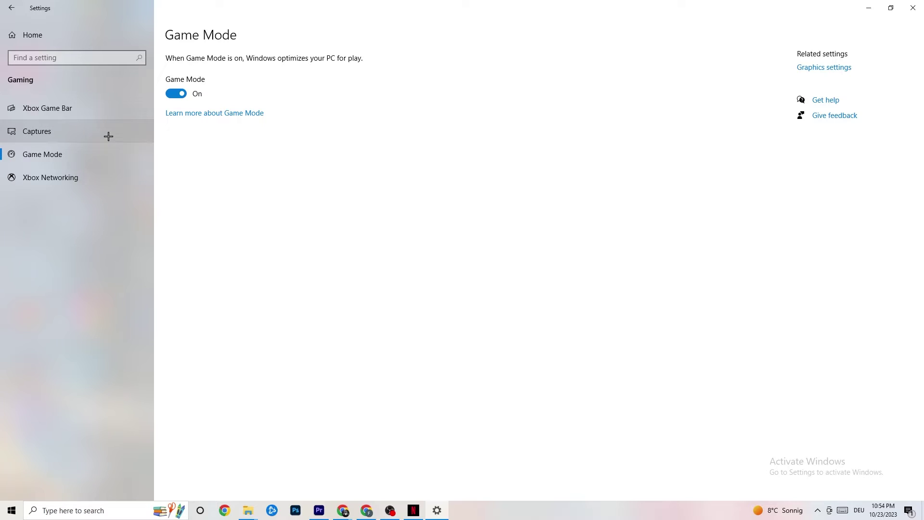
click(910, 8)
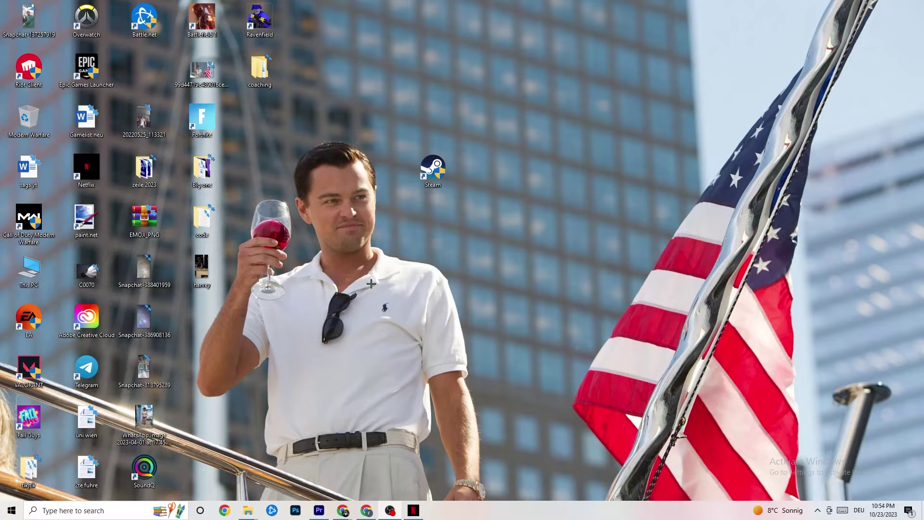
- Open Task Manager maximized and check the Netflix process options without ending it
right_click(472, 518)
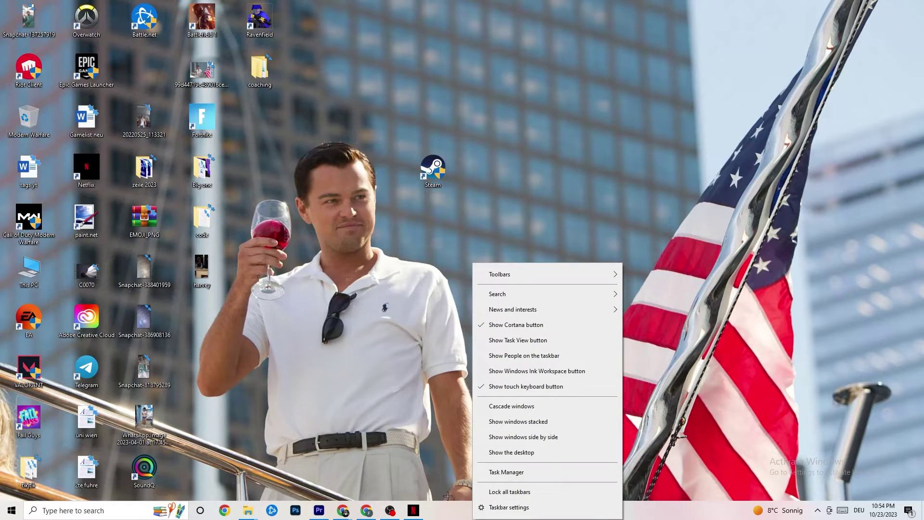
click(501, 473)
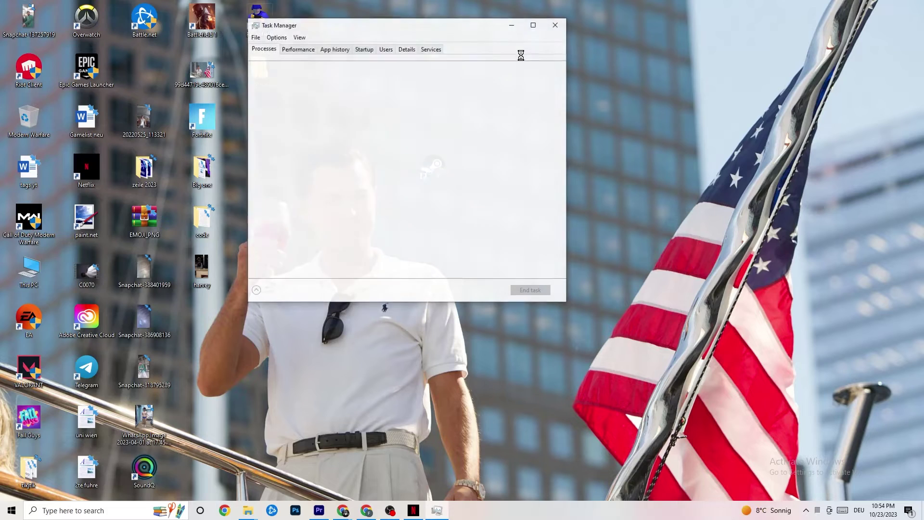
click(530, 30)
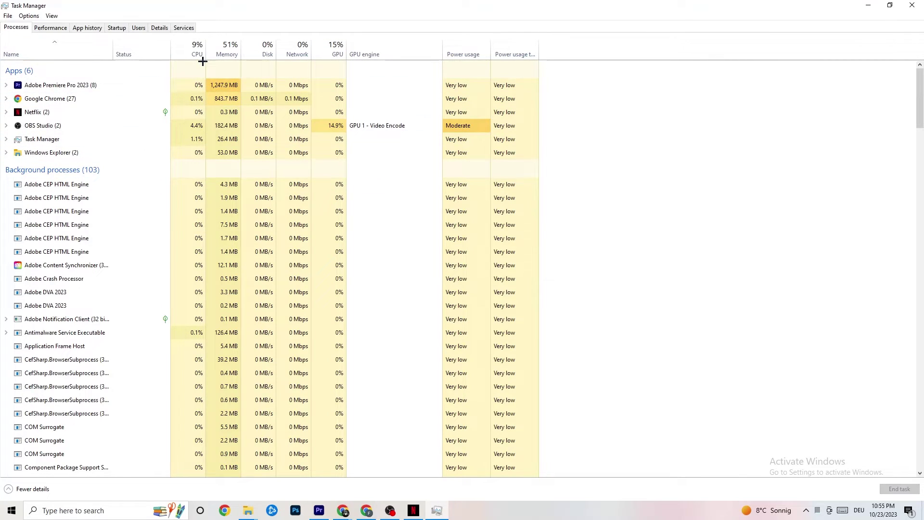
scroll(198, 354, down, 8)
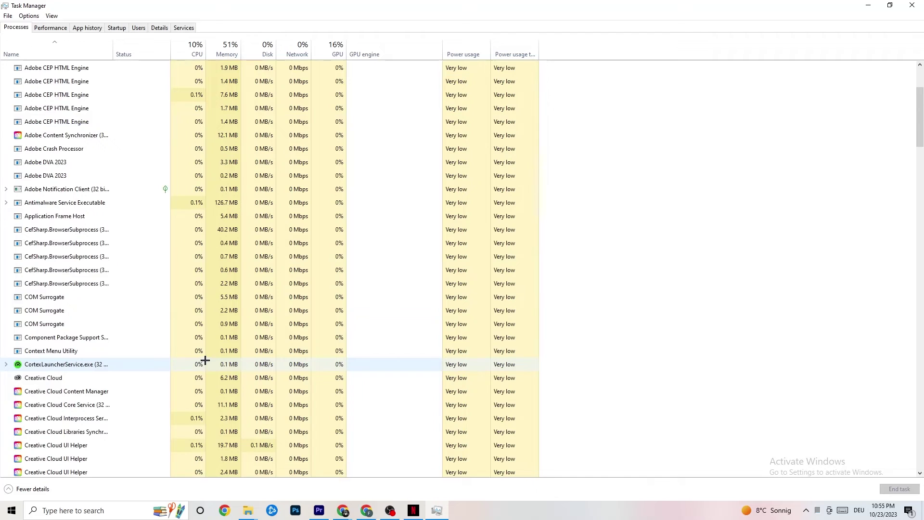
scroll(180, 310, up, 8)
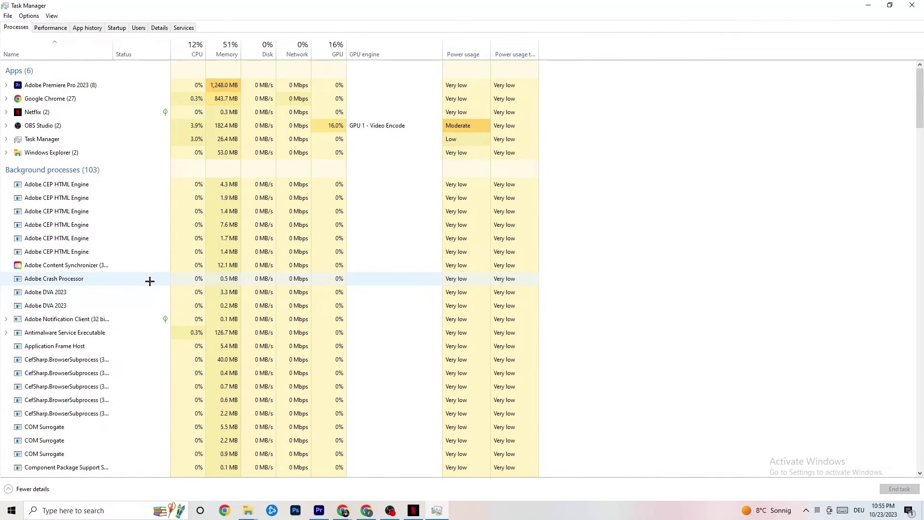
right_click(58, 112)
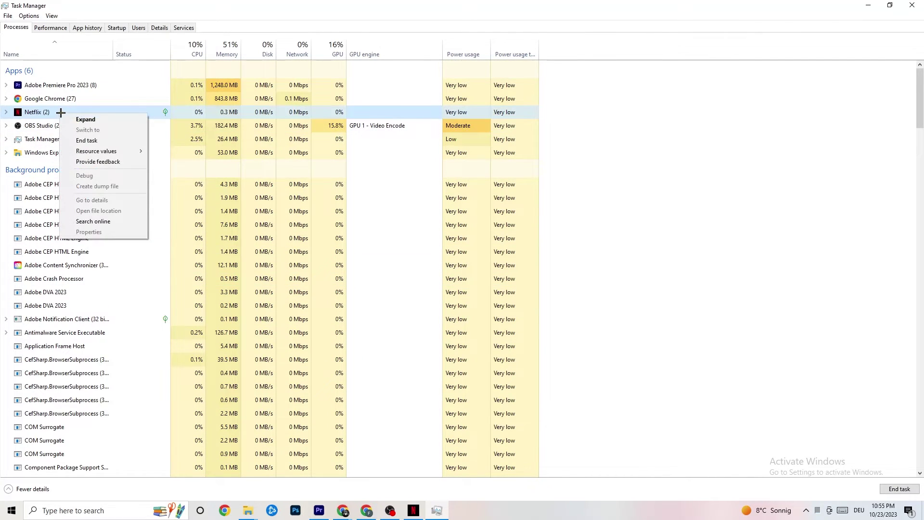
click(660, 188)
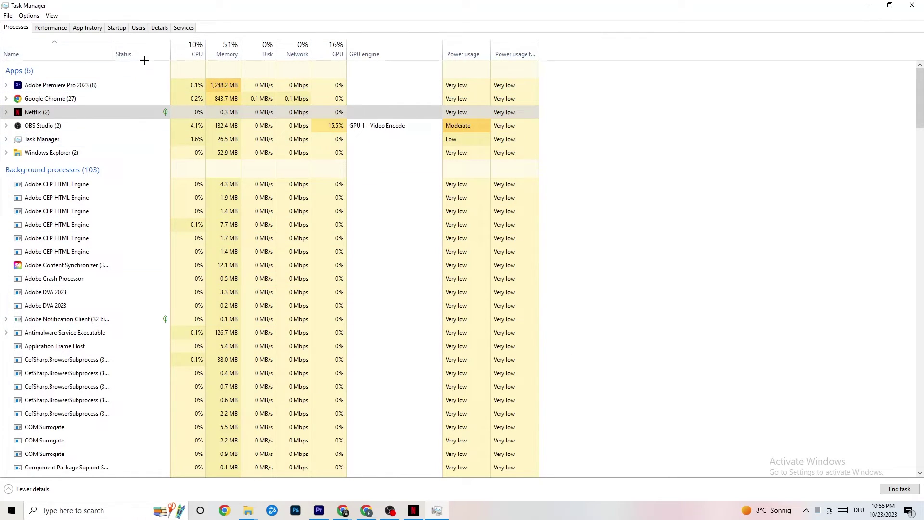
- Inspect Adobe Premiere Pro's Set priority options in Details, then view Startup apps
click(155, 27)
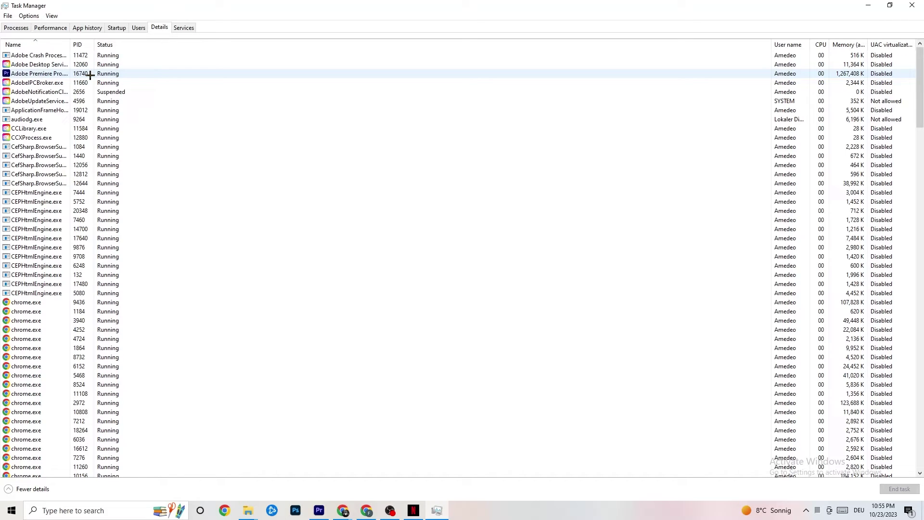
right_click(91, 75)
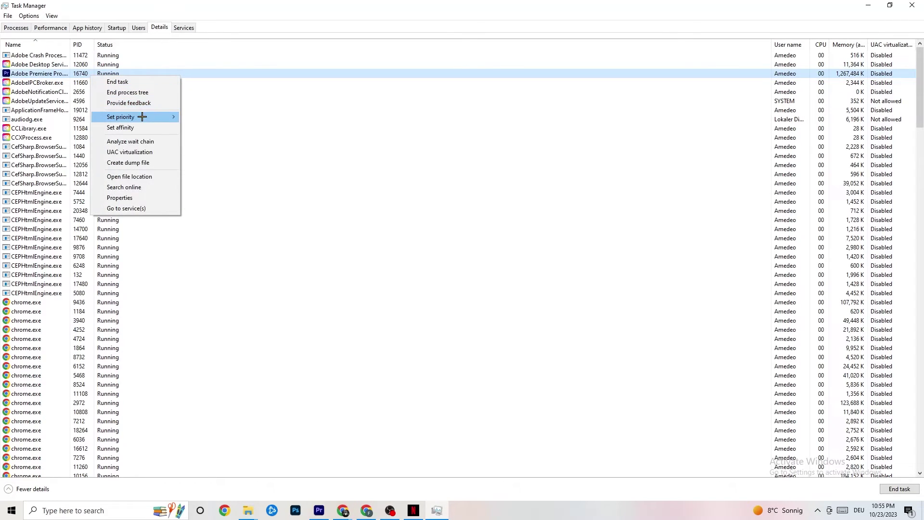
mouse_move(142, 116)
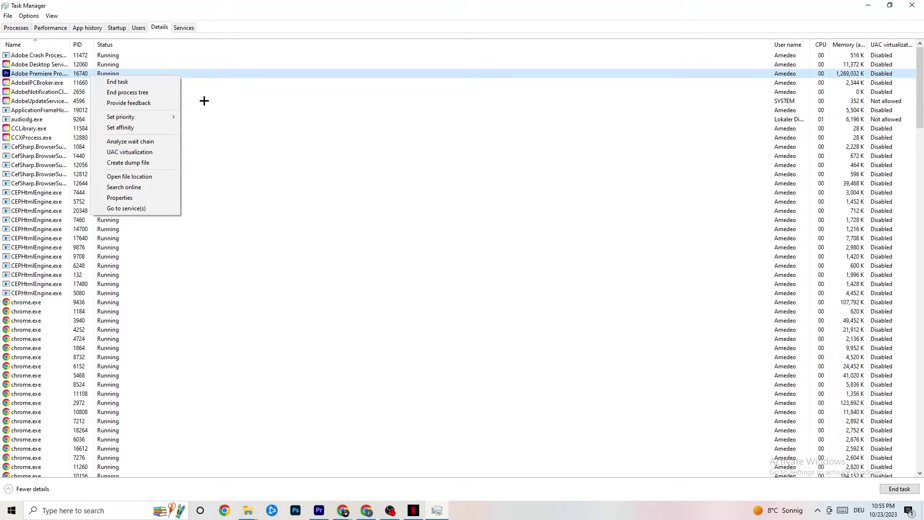
click(117, 28)
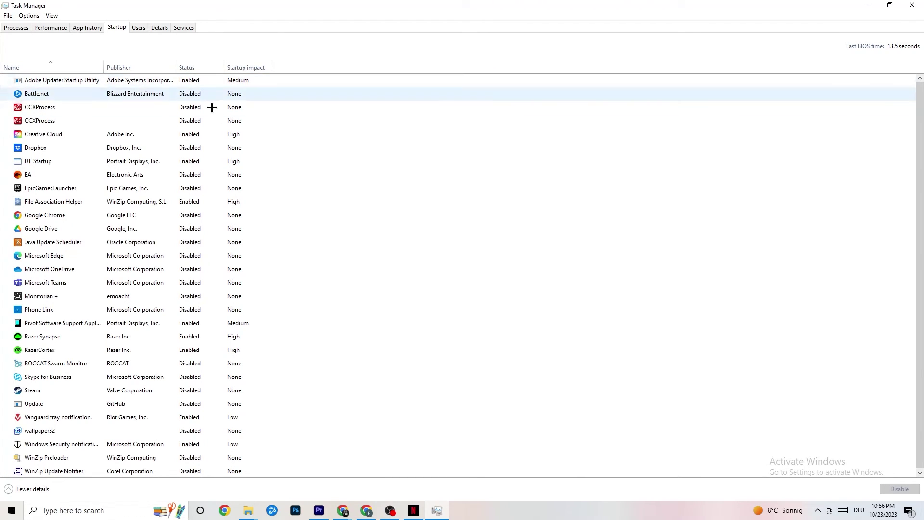
- Check the Google Drive and Pivot Software startup options unchanged, then close Task Manager
right_click(133, 229)
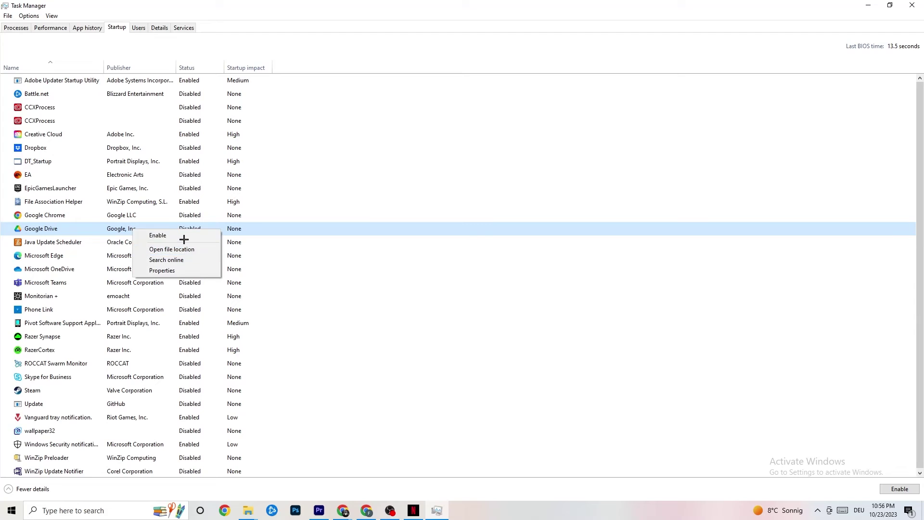
right_click(183, 324)
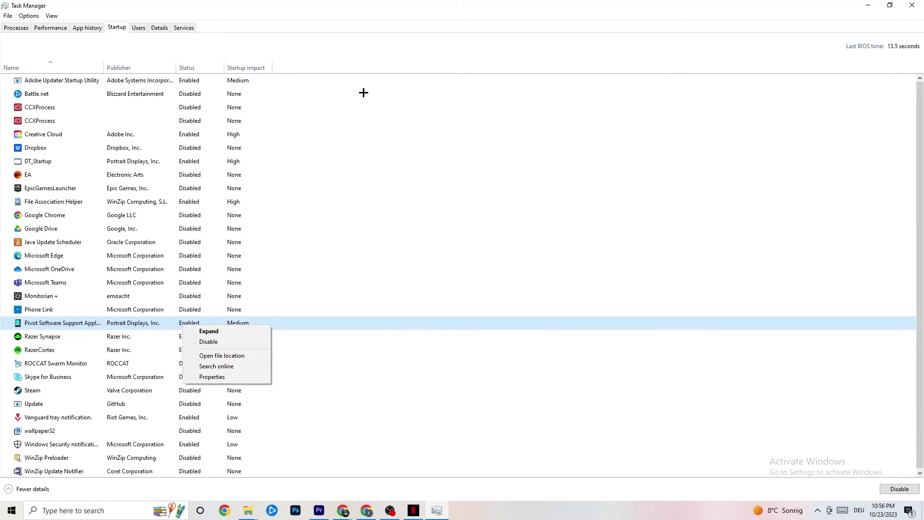
click(374, 15)
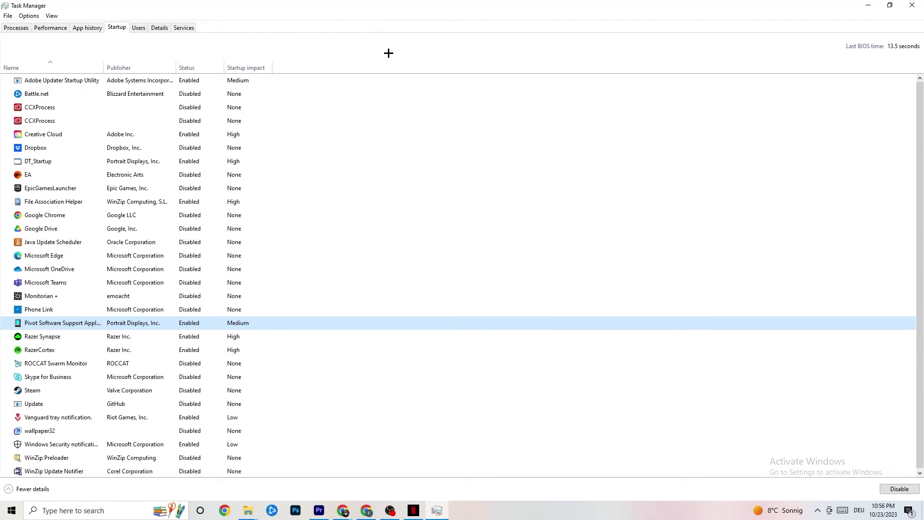
click(912, 5)
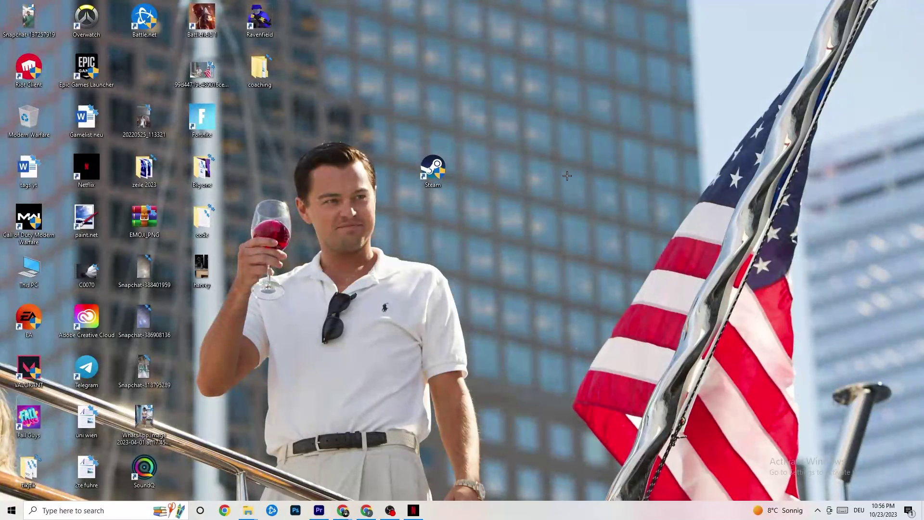